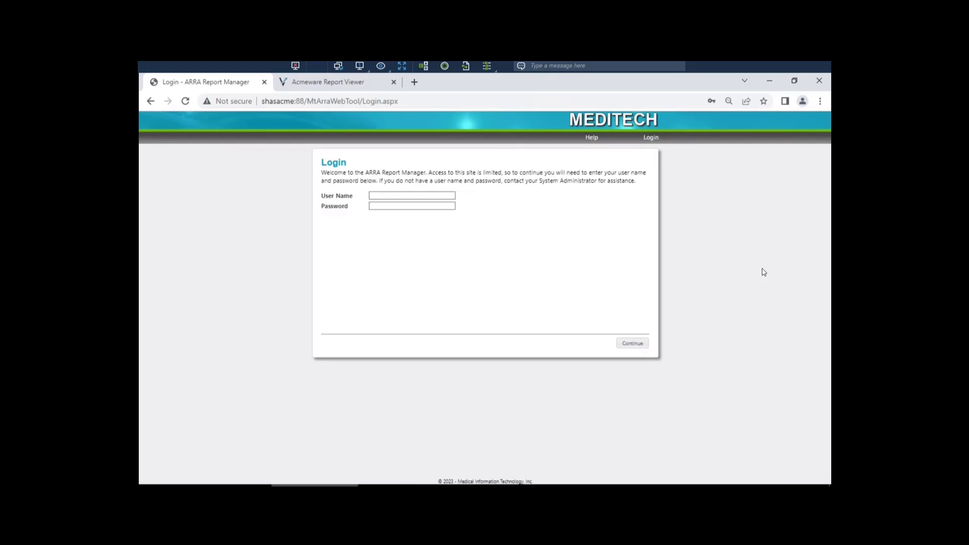
# Log in to the ARRA Report Manager with the administrator user name and password
pyautogui.click(434, 195)
pyautogui.click(451, 223)
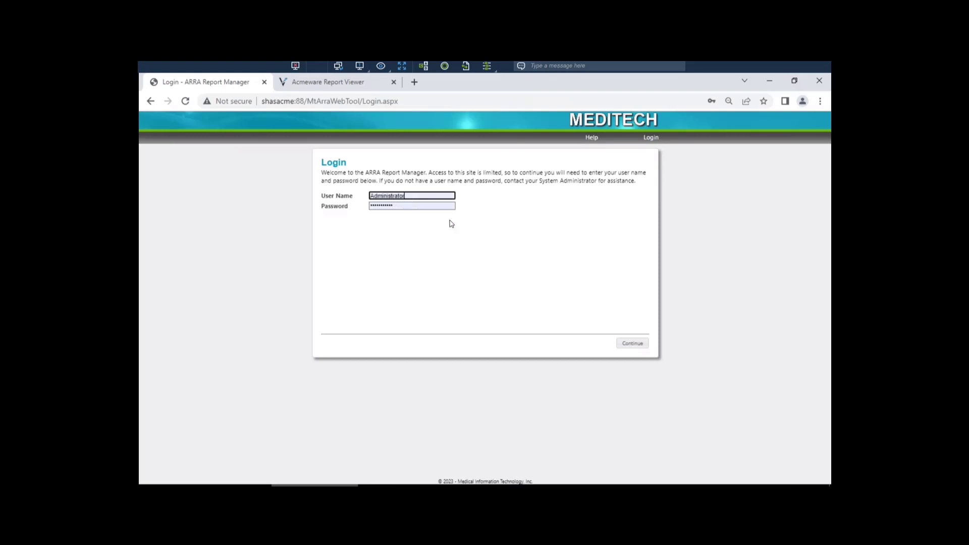
pyautogui.click(635, 345)
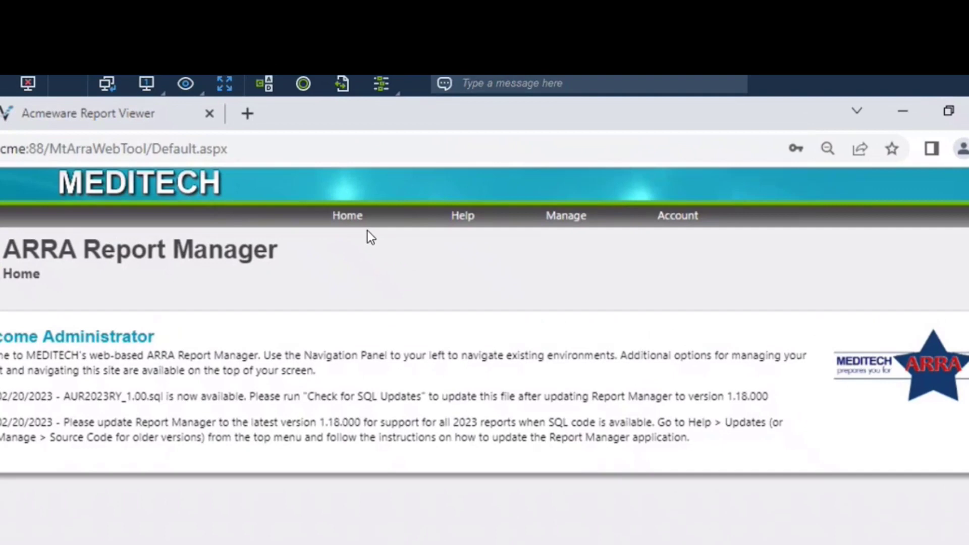
pyautogui.moveTo(463, 216)
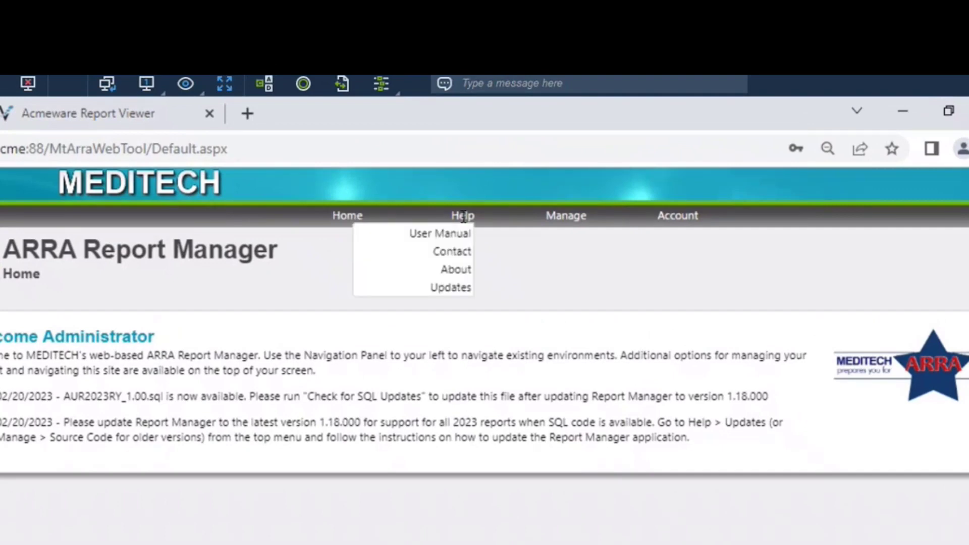
pyautogui.moveTo(563, 219)
pyautogui.moveTo(674, 218)
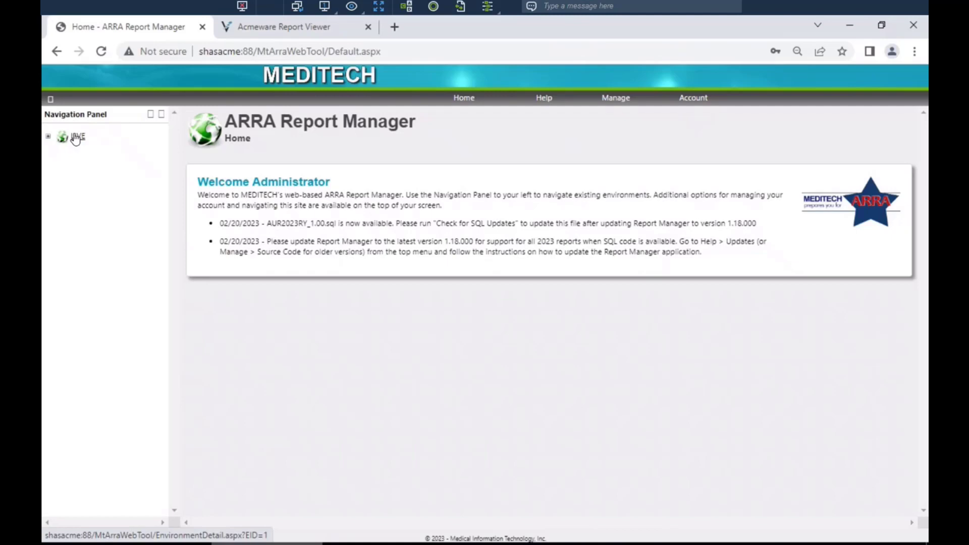
# Open the LIVE environment's detail page and review its general information and SQL identifiers
pyautogui.click(73, 140)
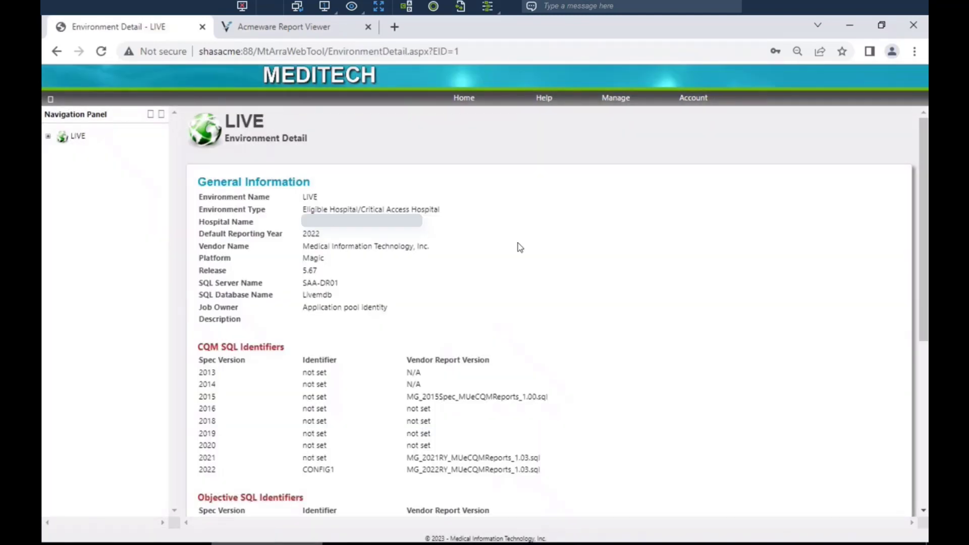
pyautogui.scroll(-6, 517, 244)
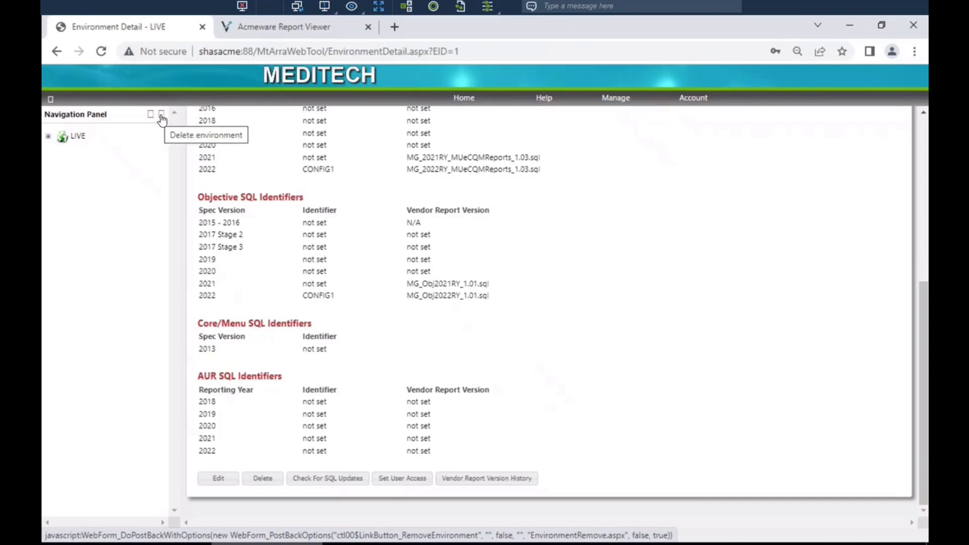
# Expand the LIVE environment's parameters, open the CQM parameters and view the AdminNegateMapID parameter's values
pyautogui.click(47, 137)
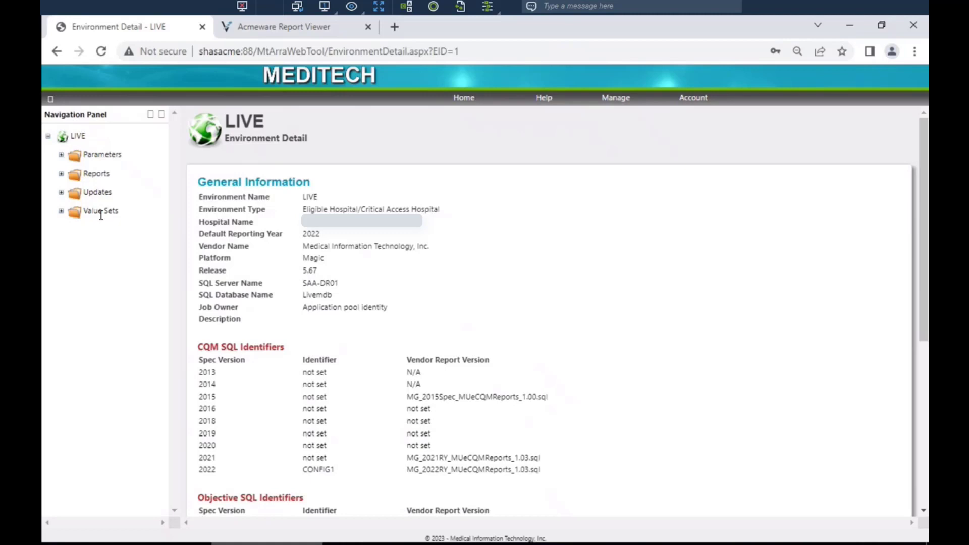
pyautogui.click(61, 156)
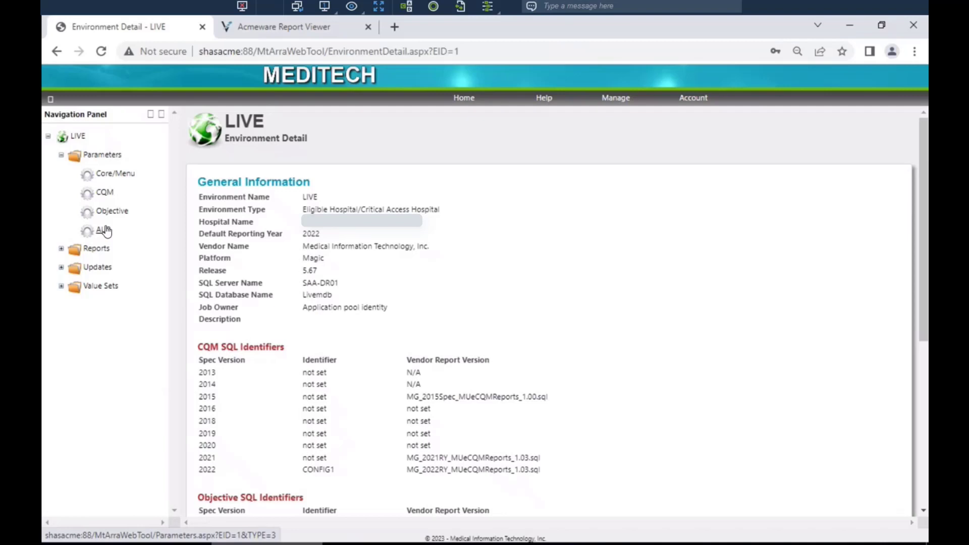
pyautogui.click(104, 193)
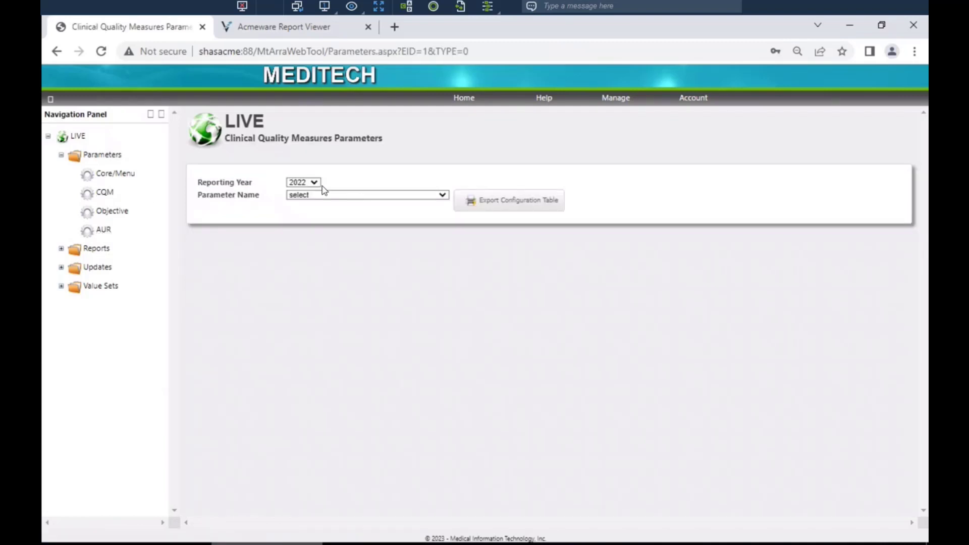
pyautogui.click(443, 196)
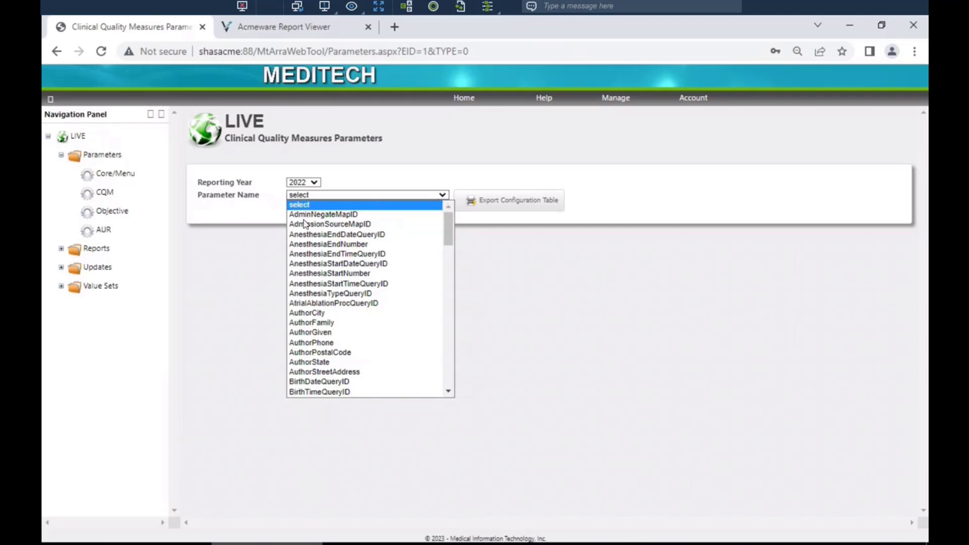
pyautogui.click(325, 214)
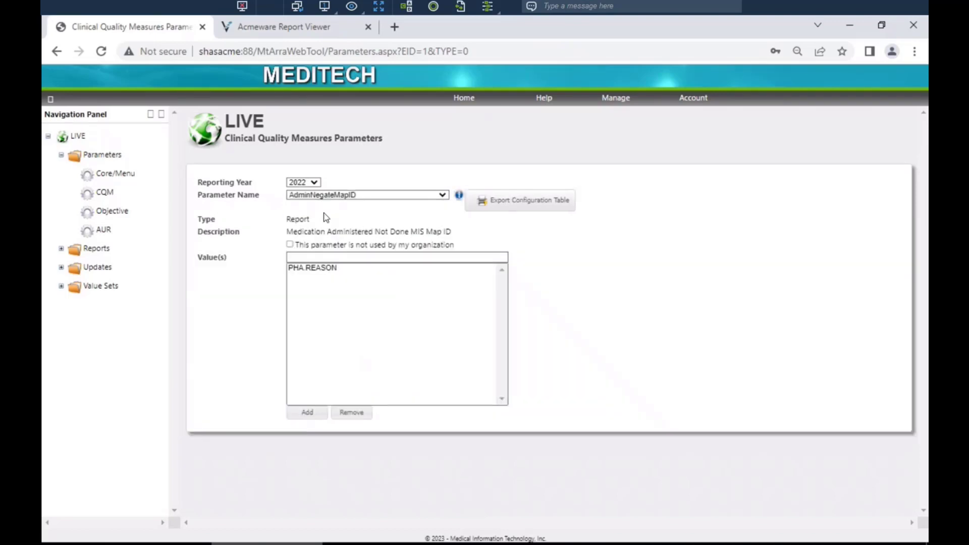
pyautogui.click(301, 257)
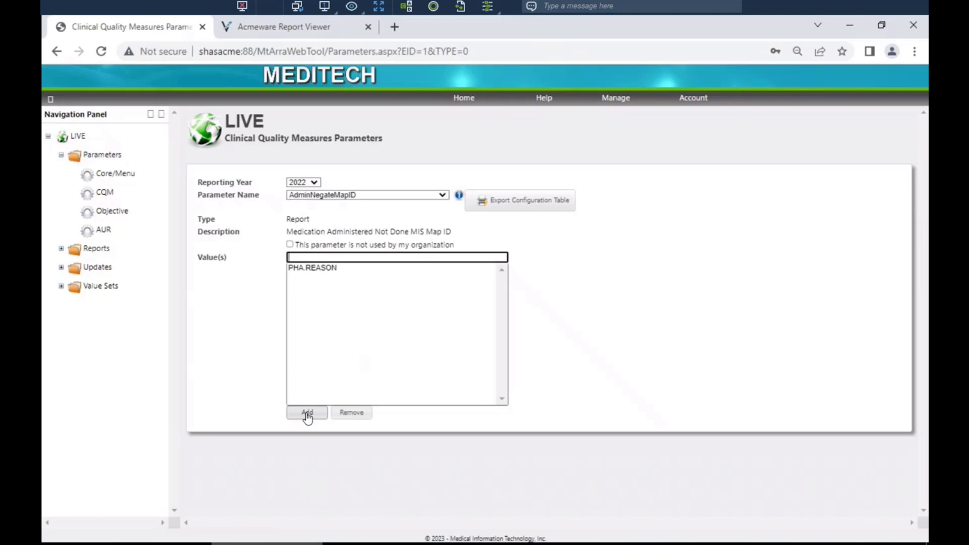
pyautogui.click(315, 269)
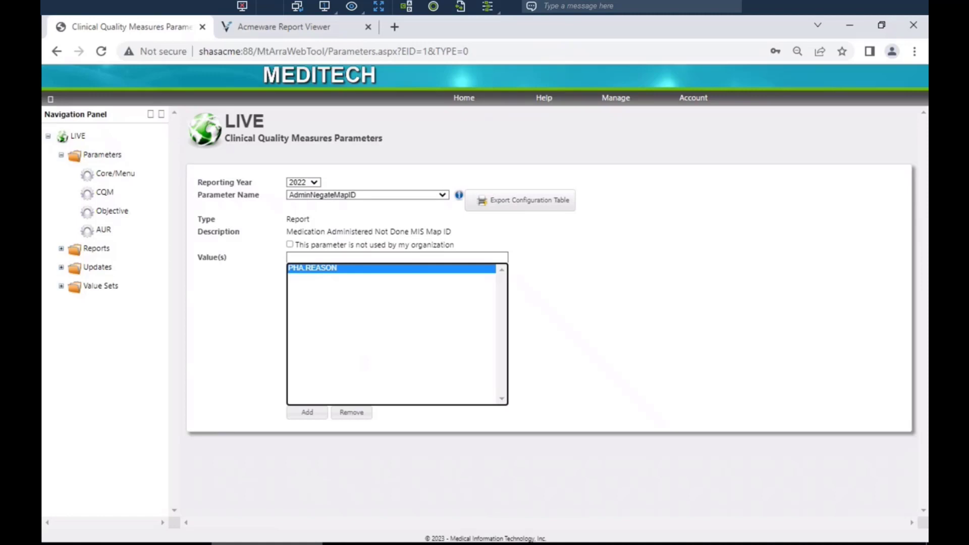
# Expand the CQM reports folder and open the Run Report(s) page
pyautogui.click(62, 249)
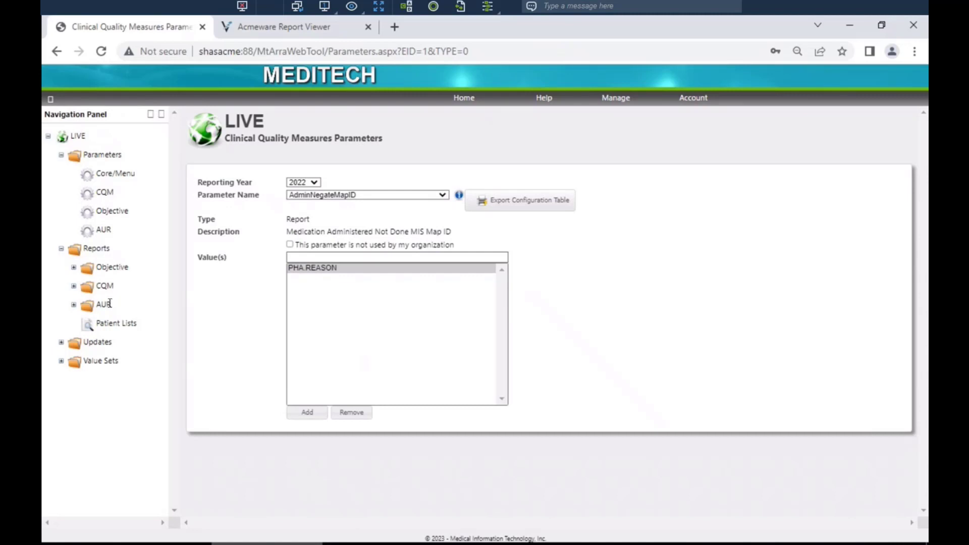
pyautogui.click(73, 286)
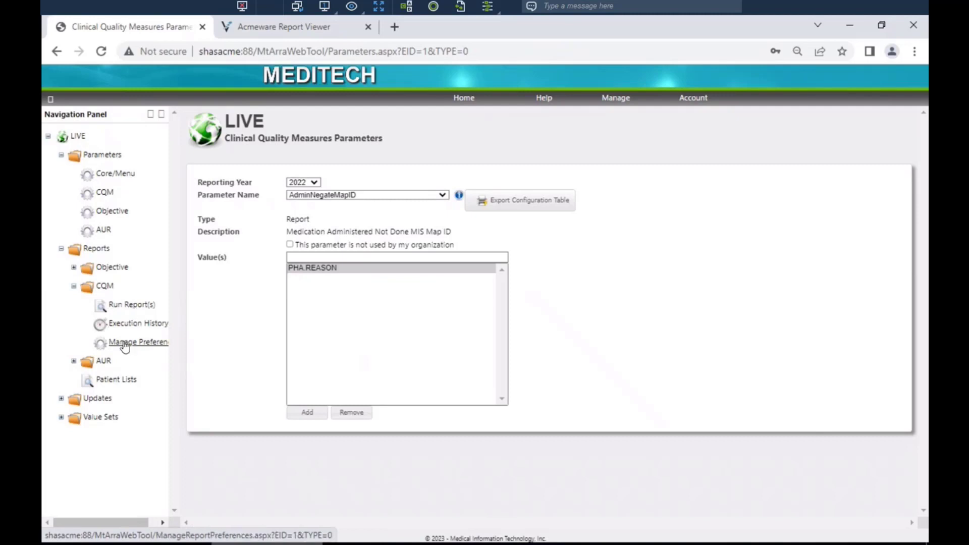
pyautogui.click(135, 312)
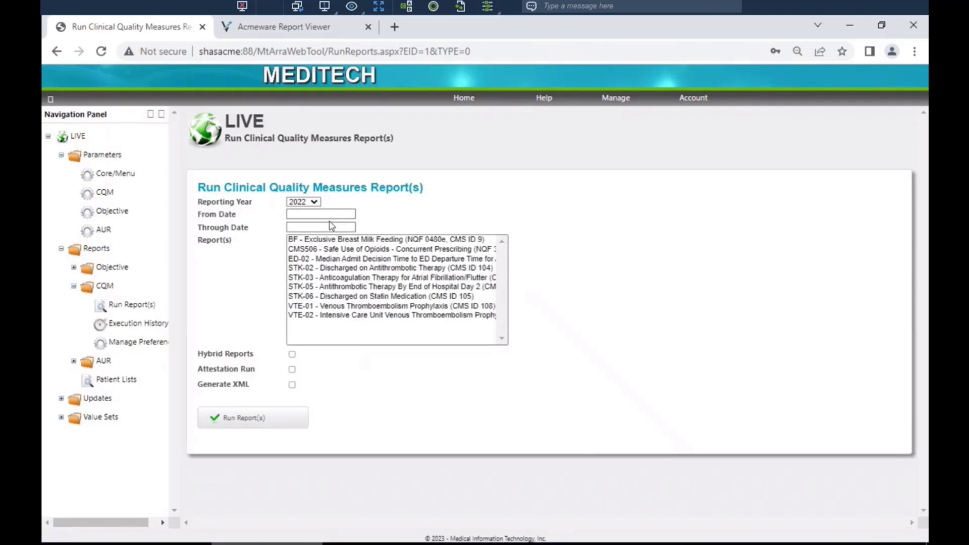
# Drill from the CQM execution history into the CMS506 report's Denominator Exclusions list
pyautogui.click(136, 325)
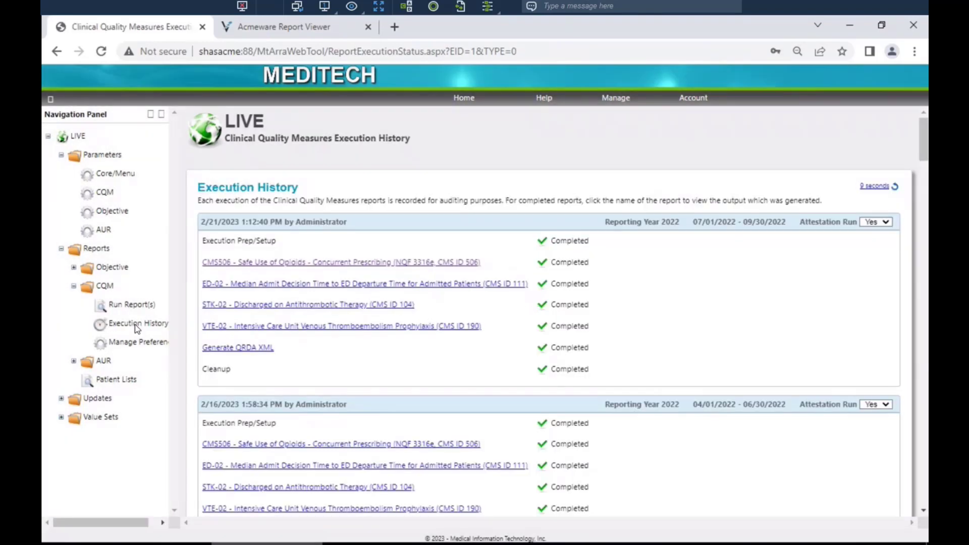
pyautogui.click(311, 264)
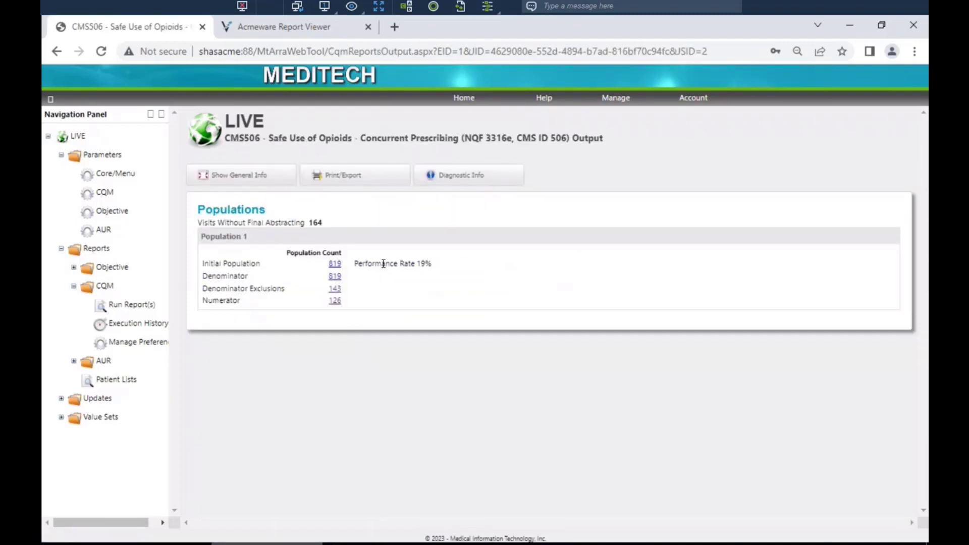
pyautogui.click(335, 290)
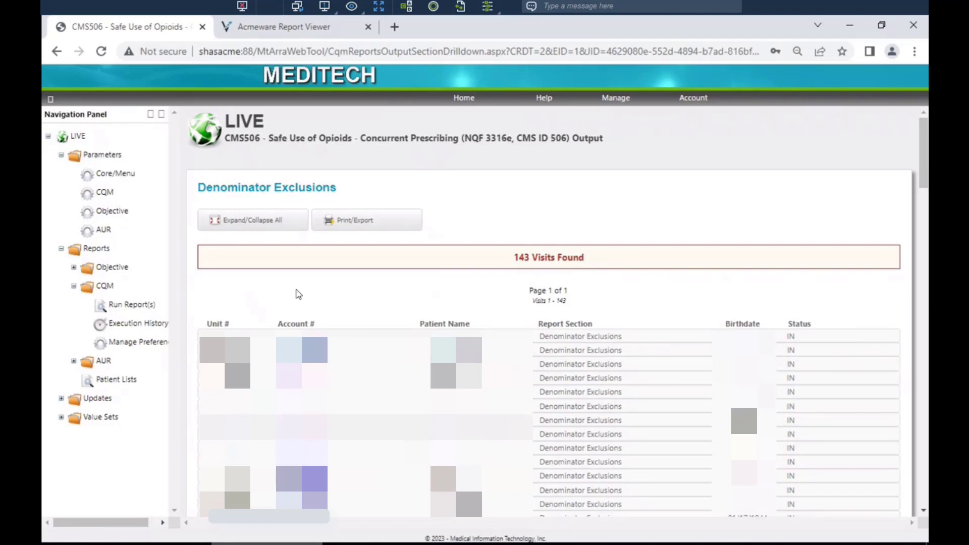
# Drill into the first excluded visit's data elements and expand all of them
pyautogui.click(218, 337)
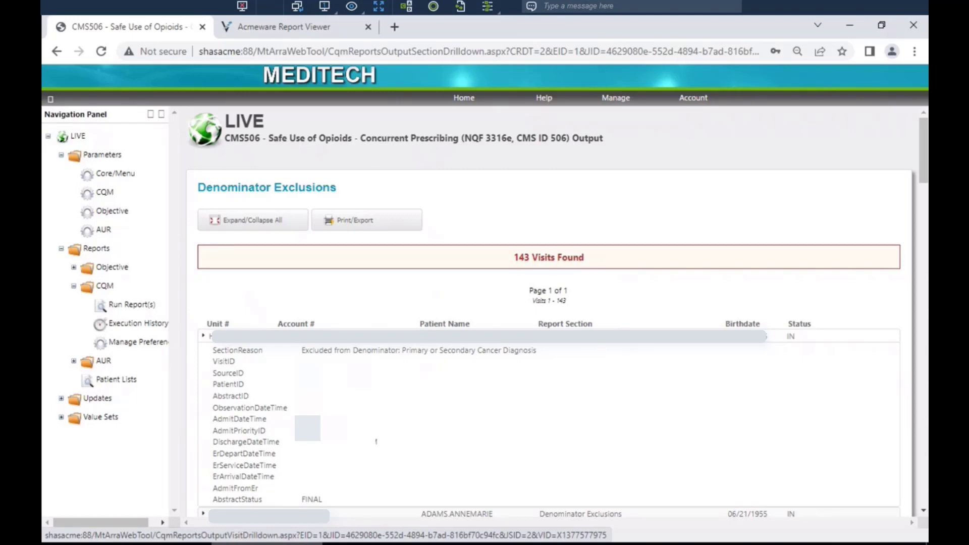
pyautogui.click(317, 363)
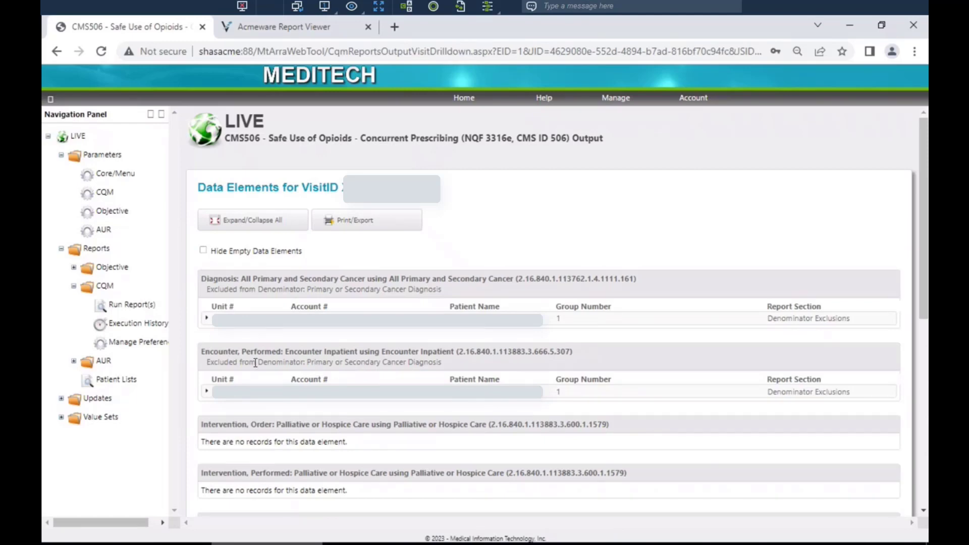
pyautogui.click(207, 321)
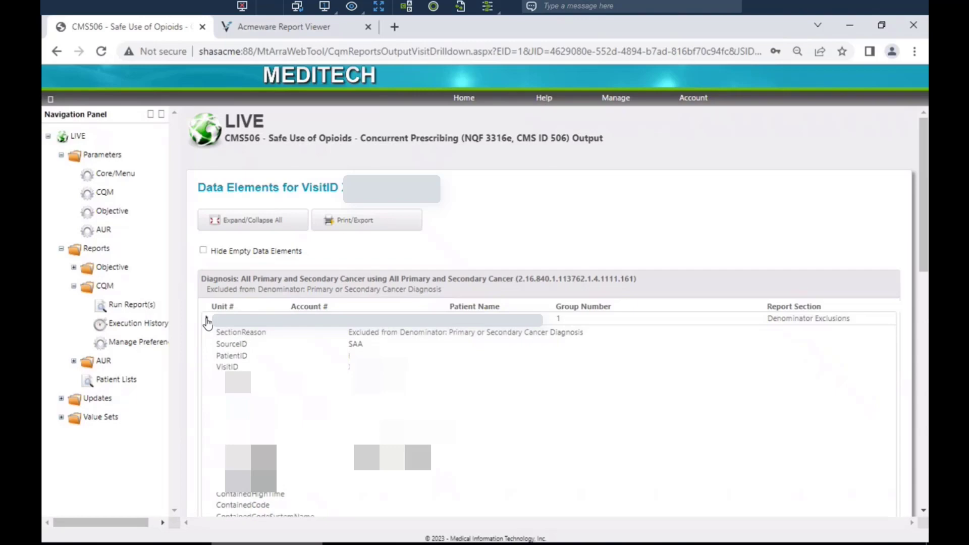
pyautogui.click(272, 227)
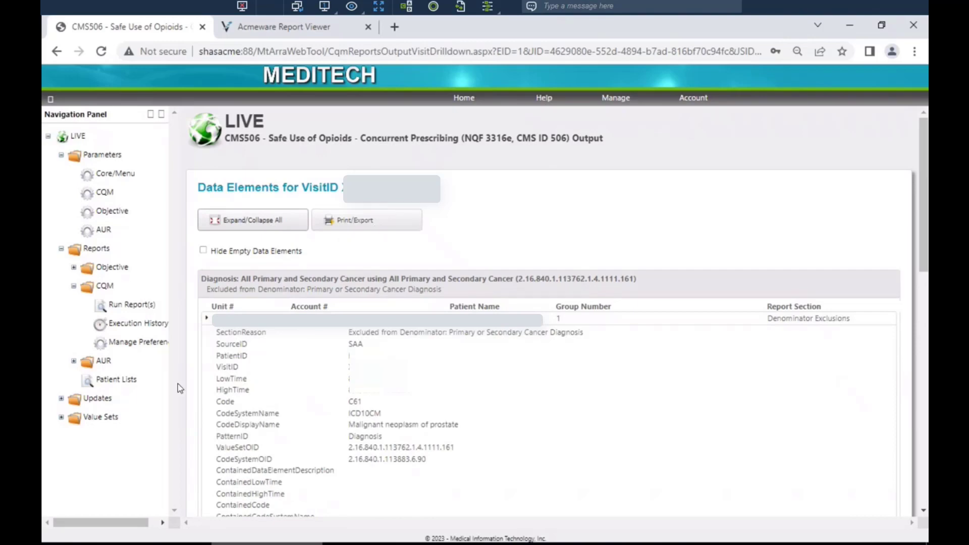
# Review the CQM report preferences, then expand Updates and open the Check For SQL Updates file list
pyautogui.click(133, 347)
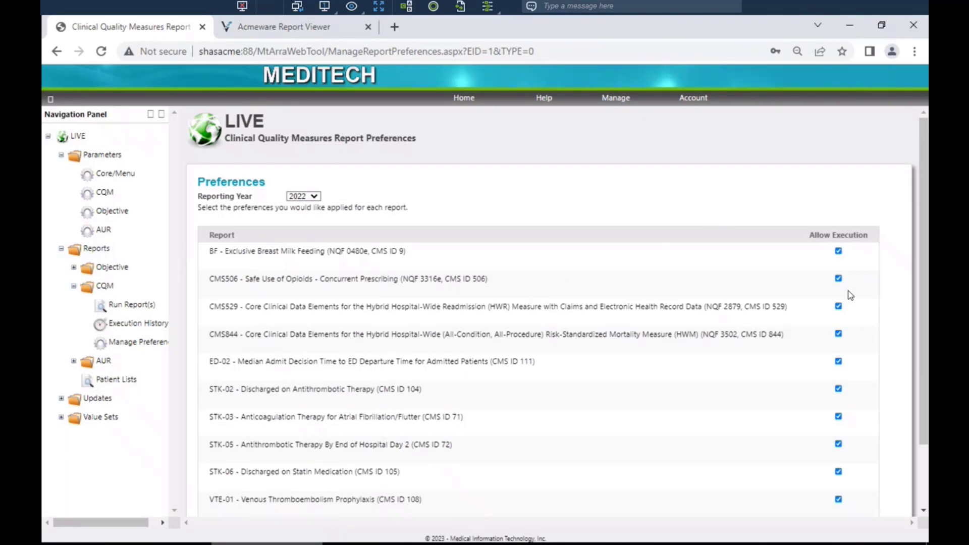
pyautogui.click(61, 398)
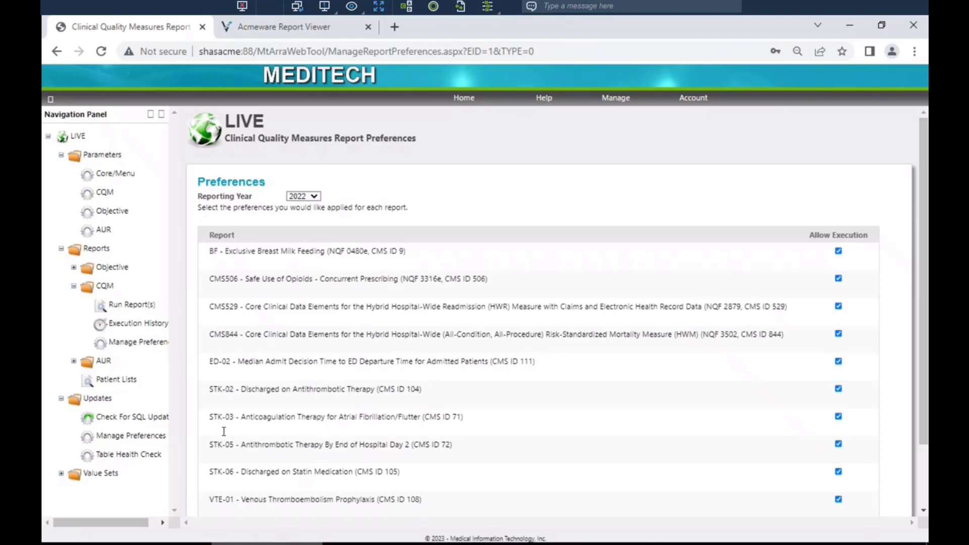
pyautogui.click(142, 418)
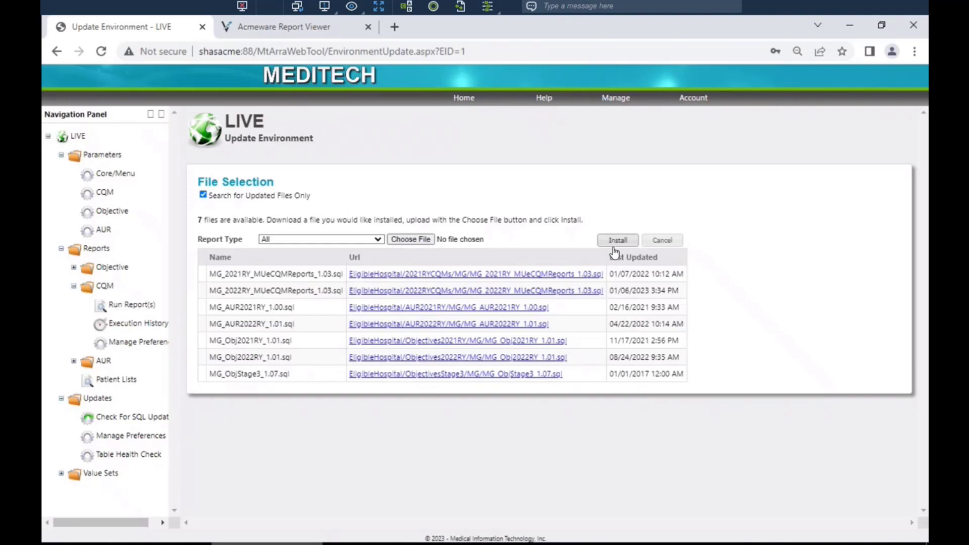
# Open the update Manage Preferences and Table Health Check pages and view their report type options
pyautogui.click(135, 444)
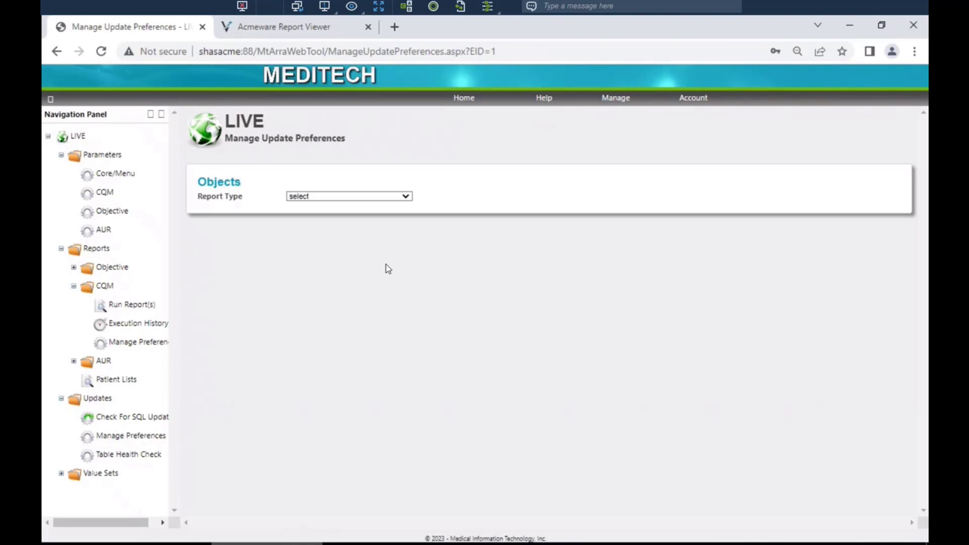
pyautogui.click(406, 197)
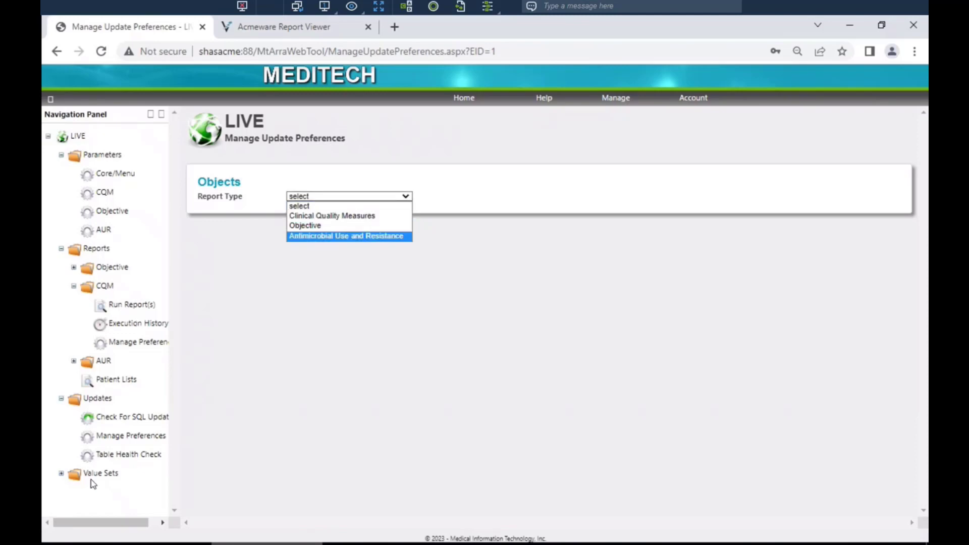
pyautogui.click(103, 460)
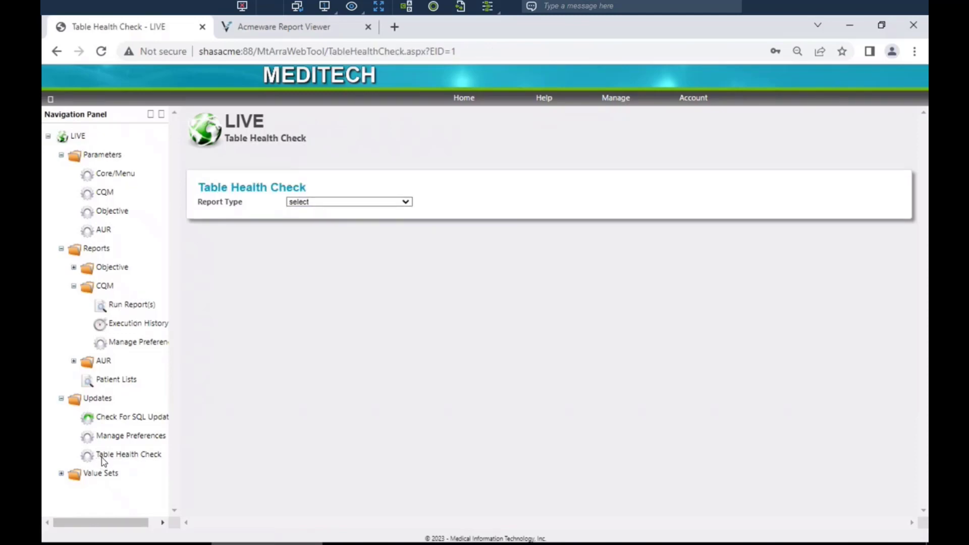
pyautogui.click(400, 203)
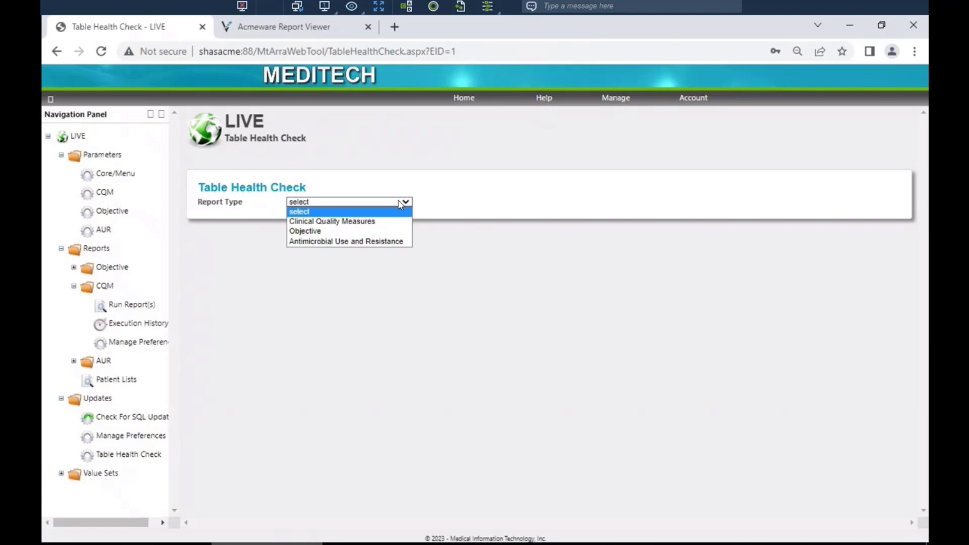
# Expand Value Sets, open Import Value Sets and view the reporting year options
pyautogui.click(61, 474)
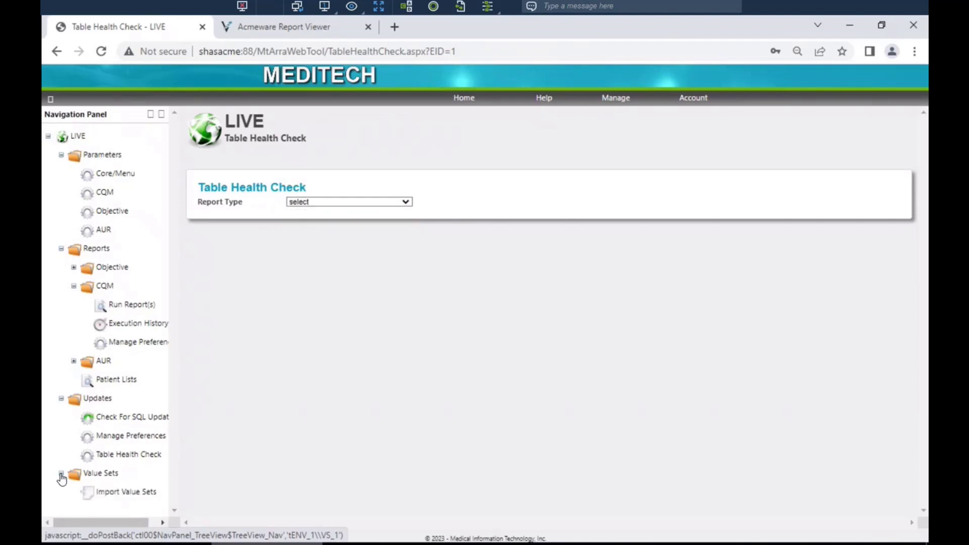
pyautogui.click(113, 499)
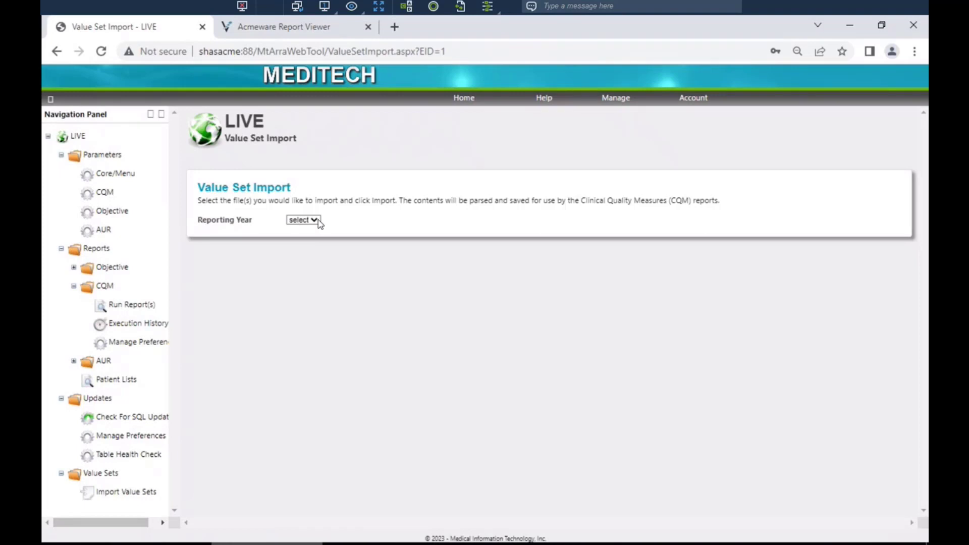
pyautogui.click(316, 222)
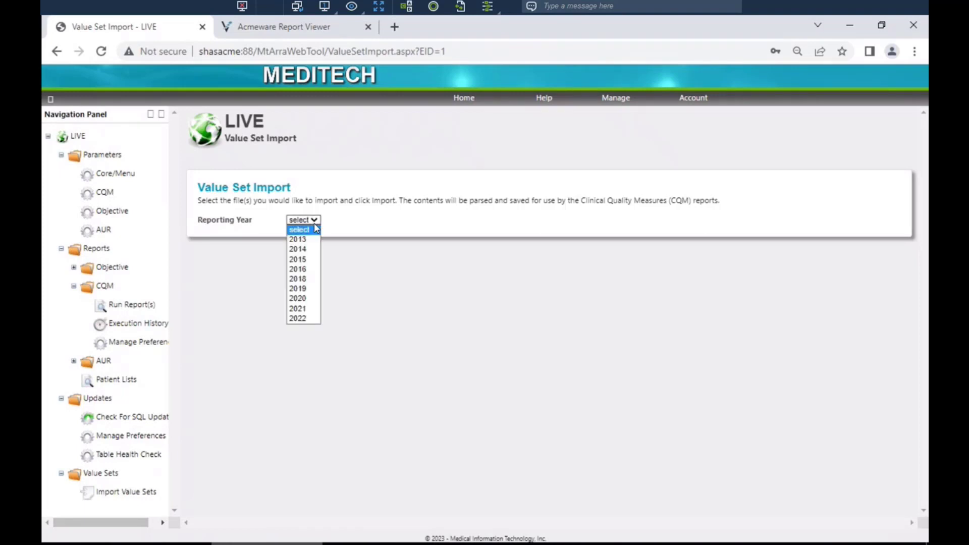